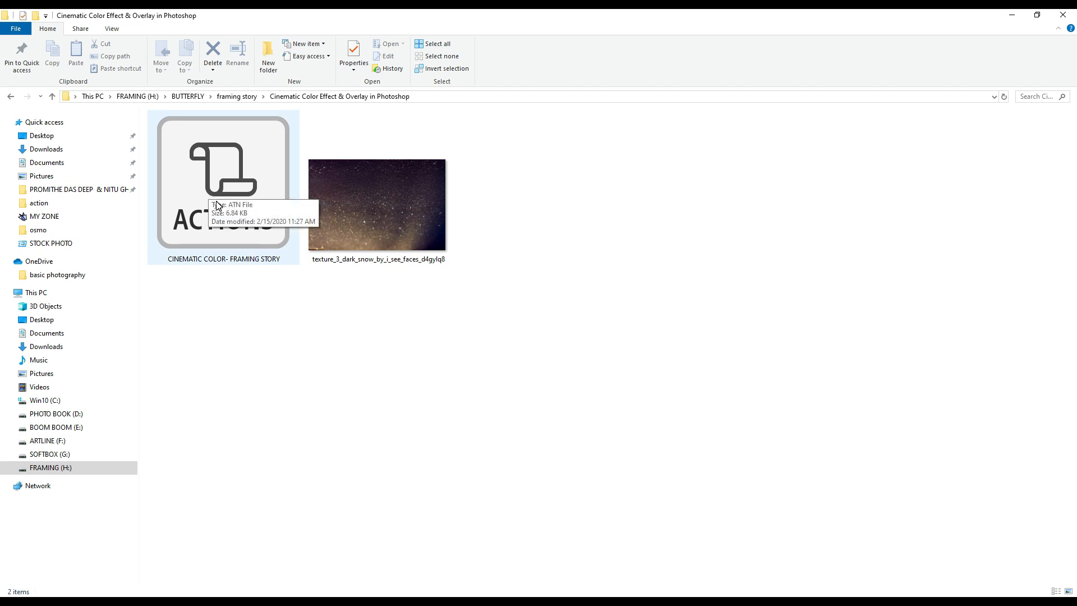
Switch to Photoshop and run the CINEMATIC COLOR- FRAMING STORY action on the portrait with the green background.
left_click(480, 601)
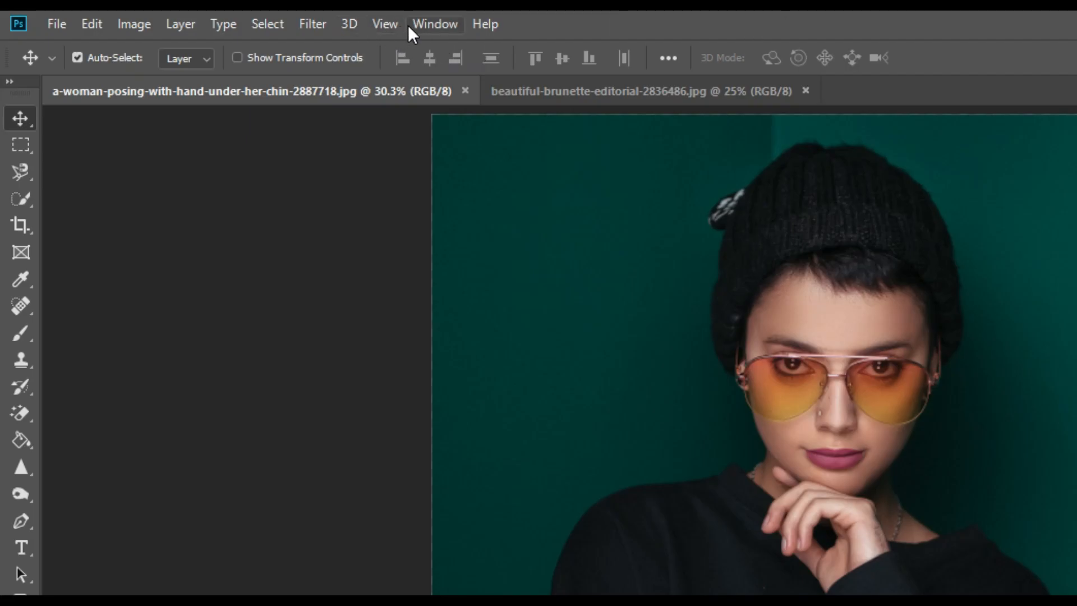
left_click(429, 25)
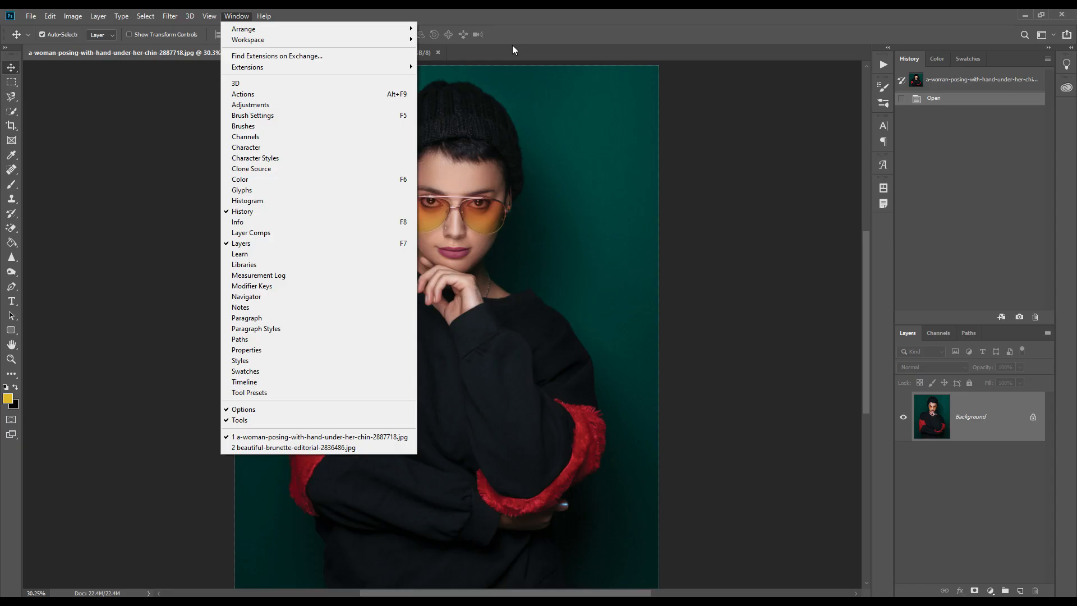
left_click(1001, 53)
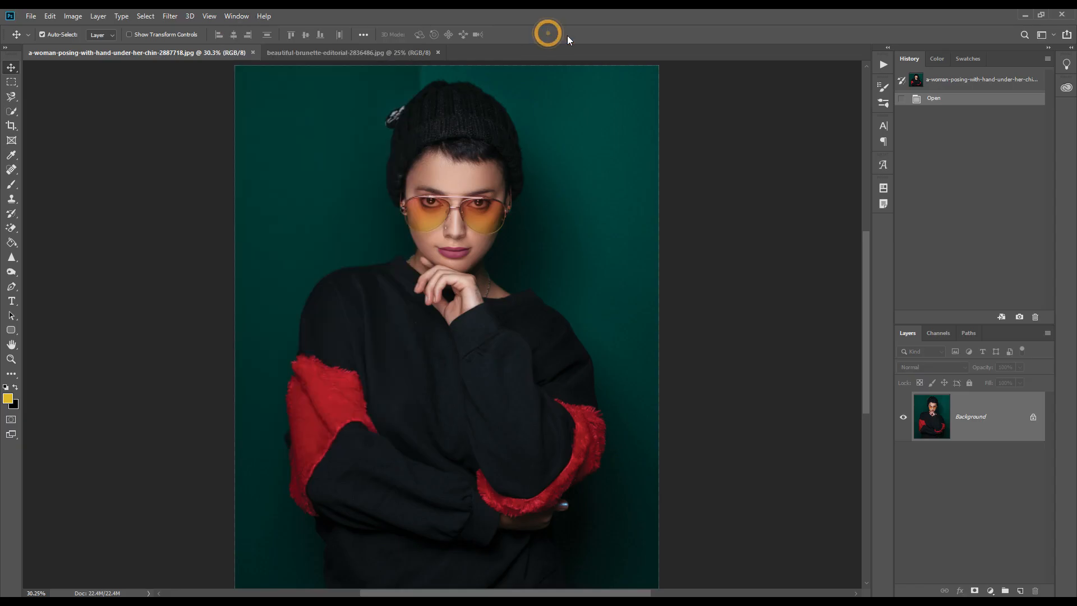
left_click(882, 66)
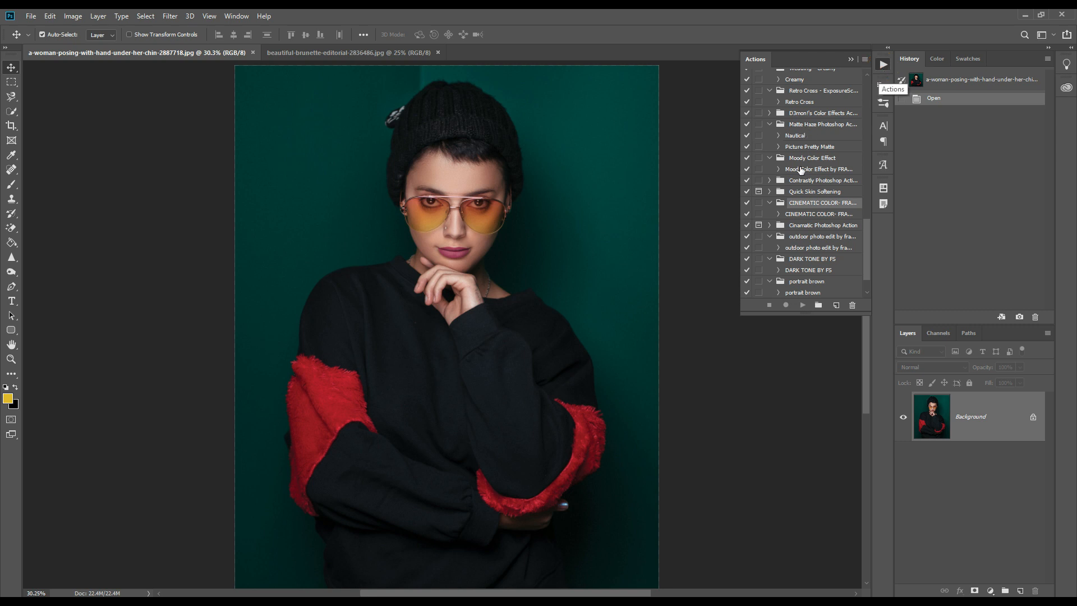
left_click(820, 214)
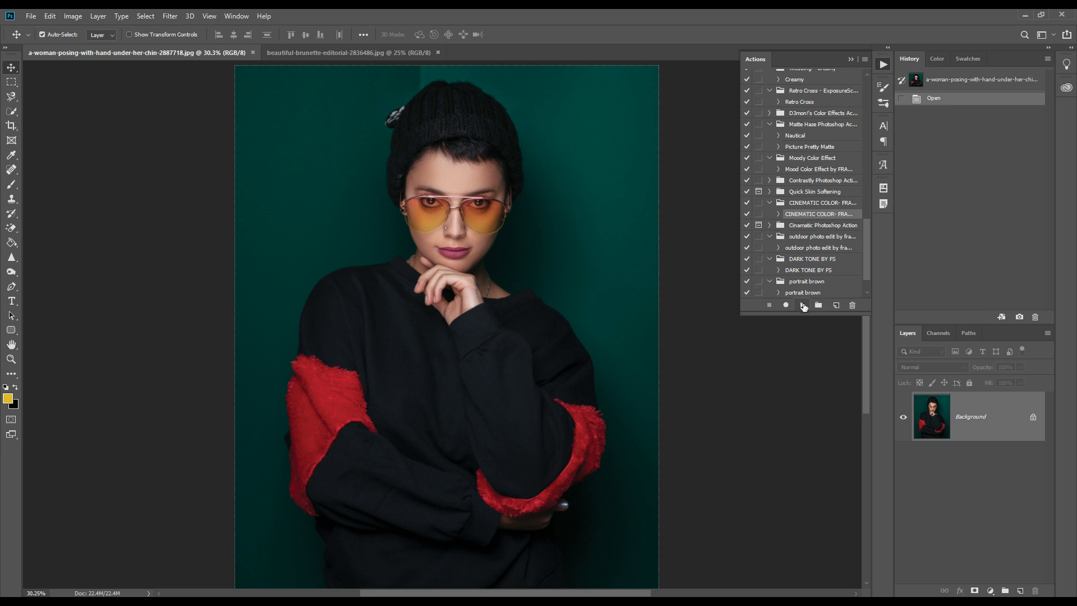
left_click(802, 304)
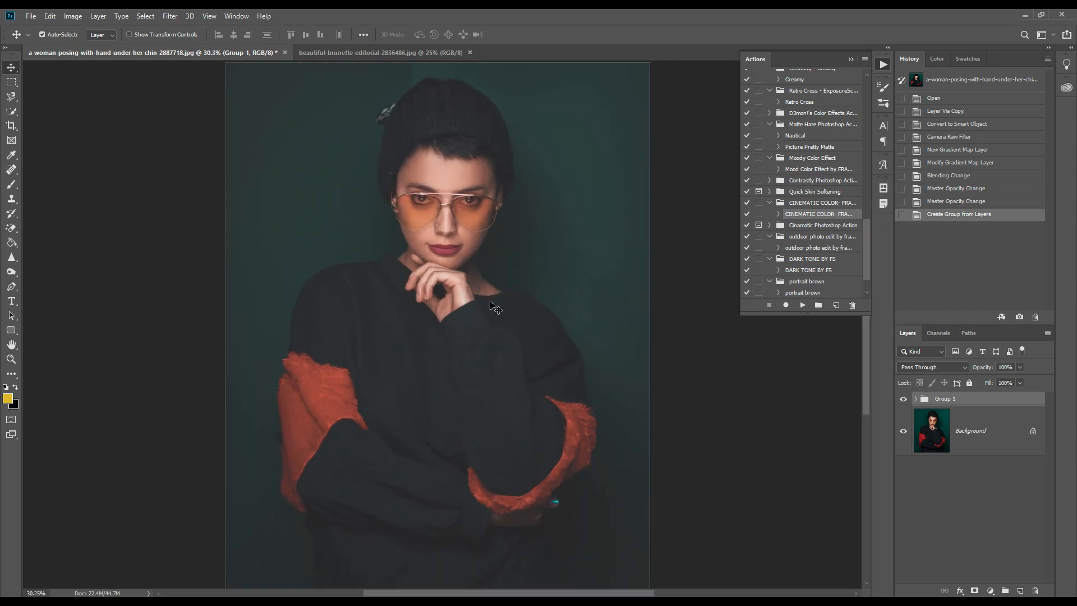
Compare the portrait before and after the colour effect by toggling the visibility of Group 1.
scroll(492, 299, "down", 1)
scroll(493, 297, "up", 1)
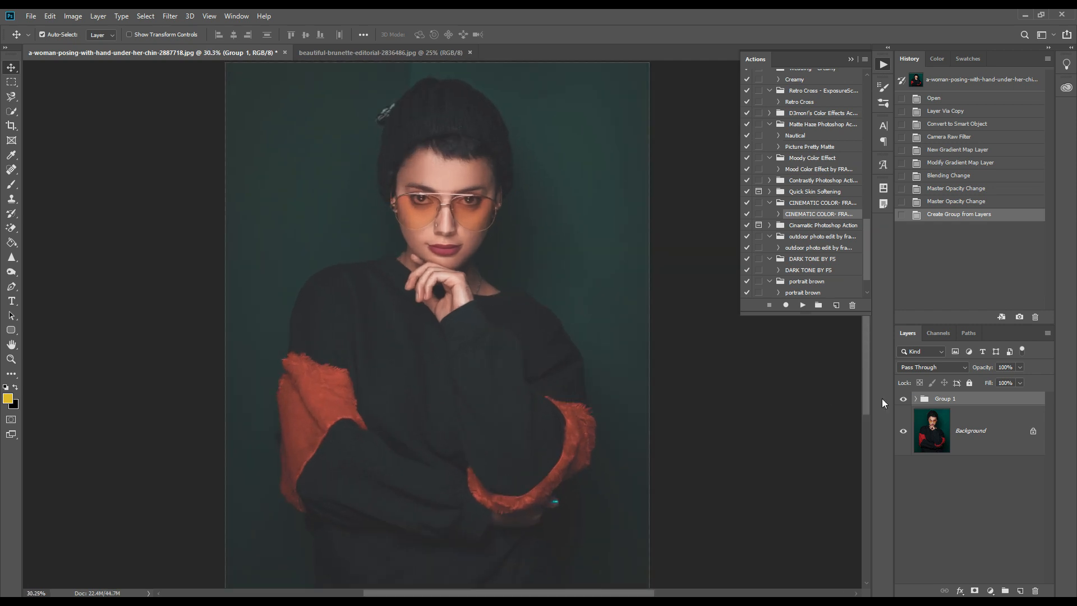
left_click(903, 399)
left_click(902, 399)
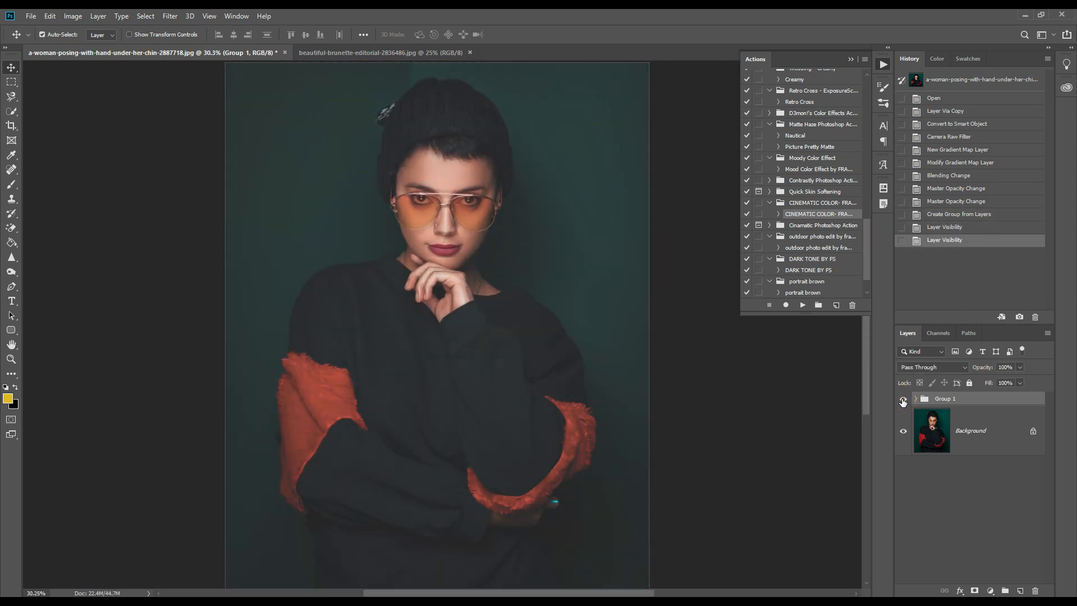
left_click(902, 399)
left_click(902, 399)
scroll(692, 385, "down", 1)
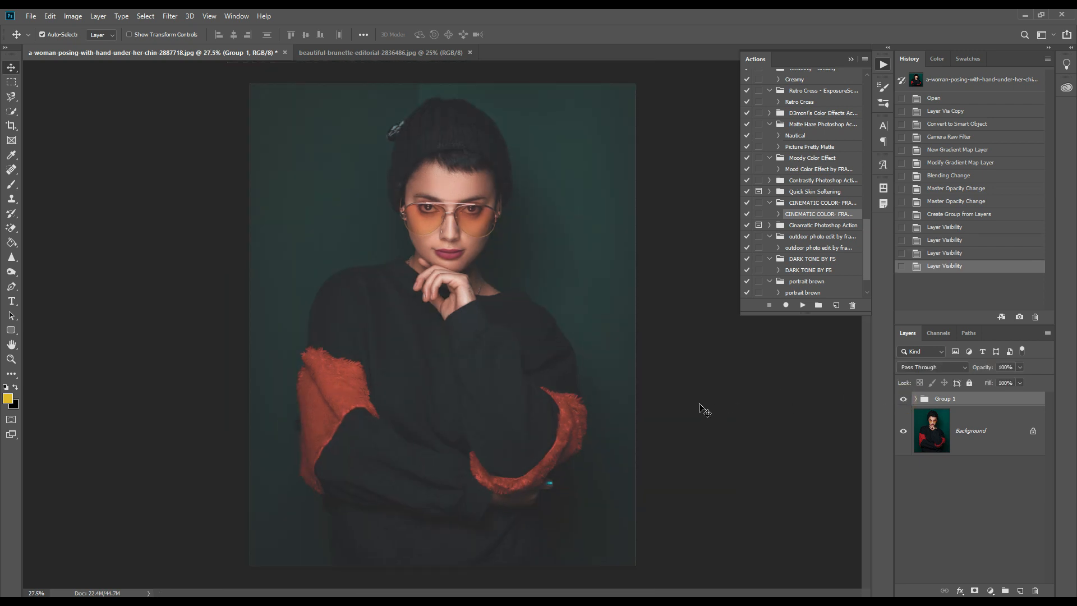
Place texture_3_dark_snow_by_i_see_faces_d4gylq8 from the File Explorer folder into the portrait document in Photoshop.
left_click(127, 602)
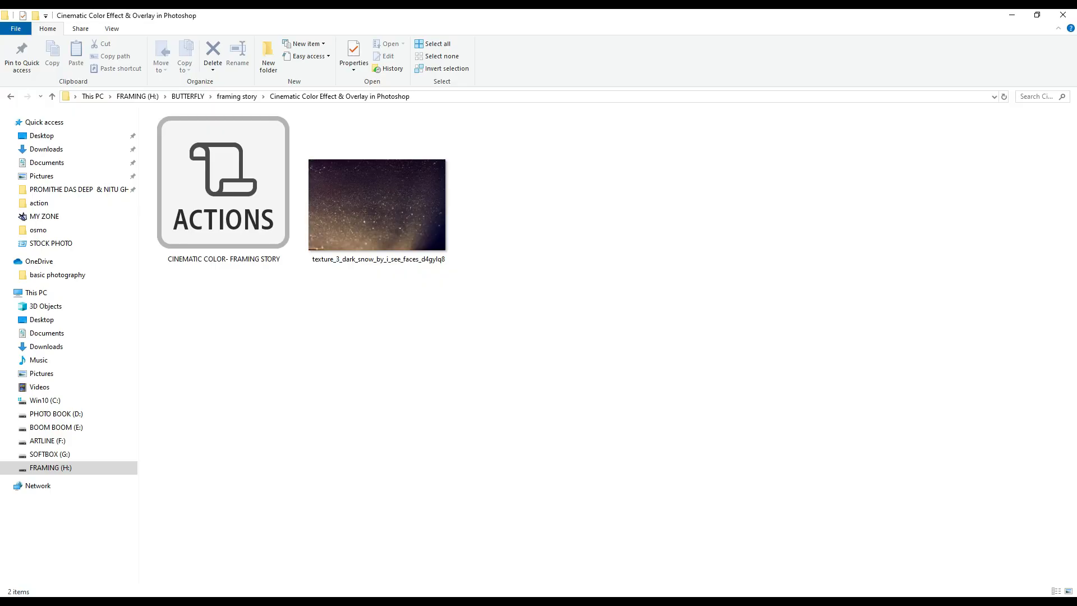
left_click(1036, 15)
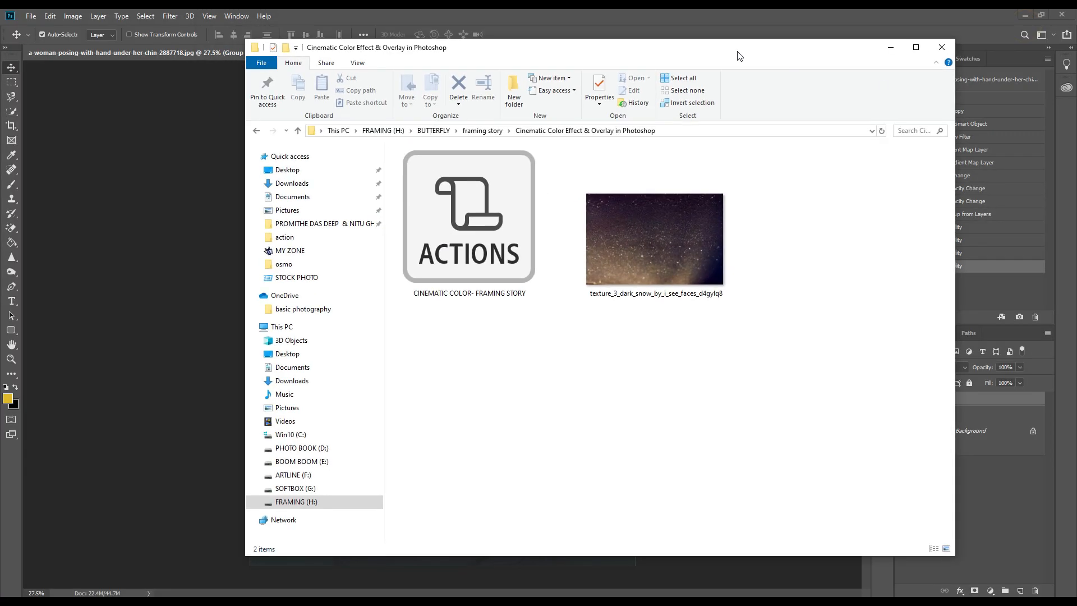
left_click_drag(738, 52, 962, 116)
left_click_drag(857, 288, 380, 250)
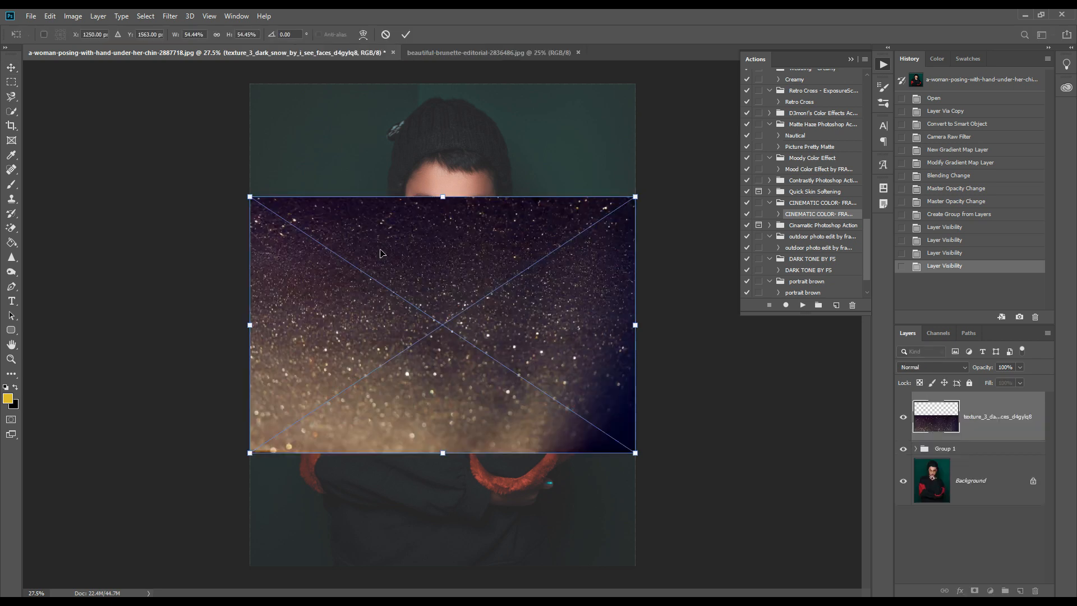
Scale the placed snow texture to about 102% so it covers the whole portrait, and commit the placement.
scroll(426, 242, "down", 1)
left_click_drag(442, 218, 457, 125)
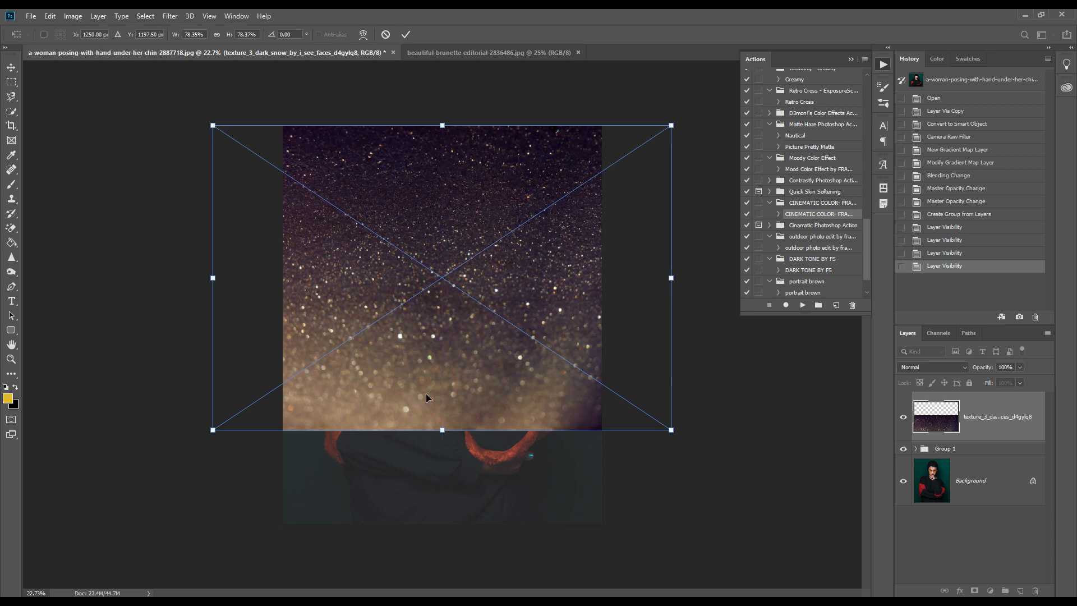
left_click_drag(440, 429, 447, 530)
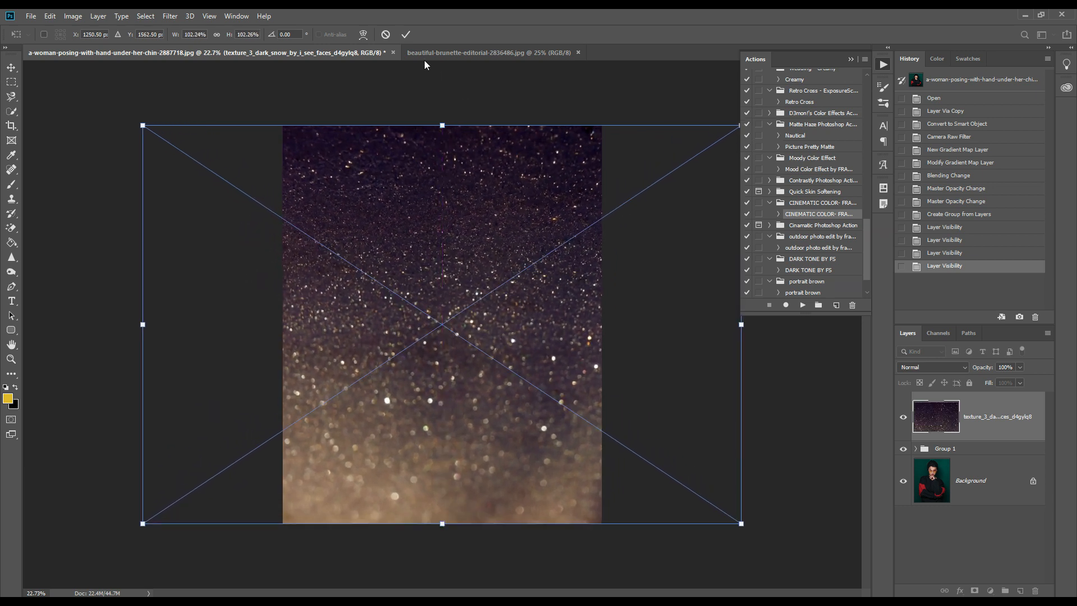
left_click(406, 34)
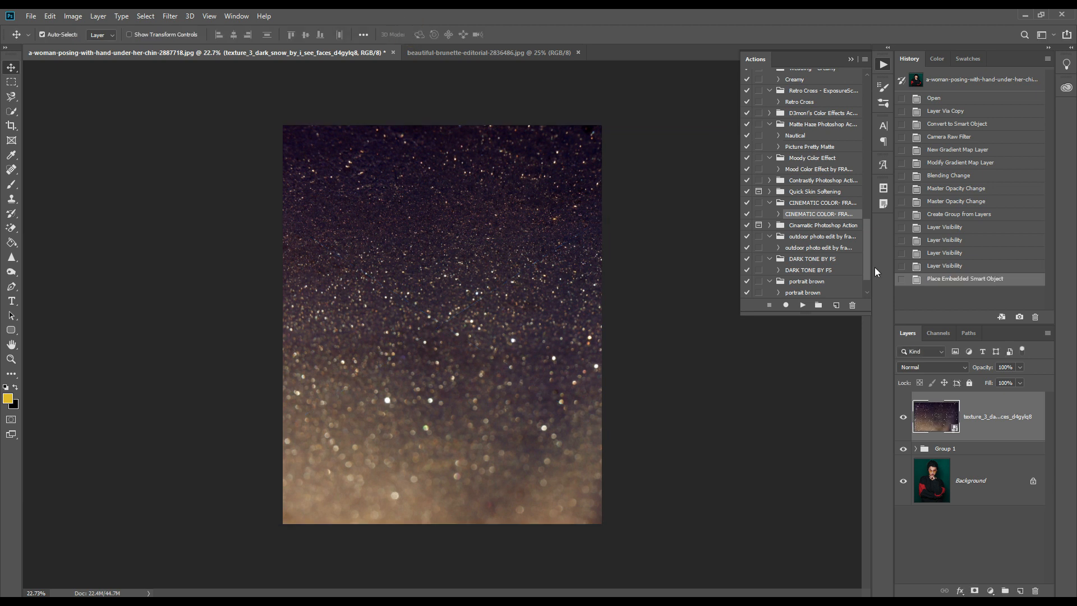
Try the Lighten and Screen blend modes on the snow texture layer.
left_click(924, 366)
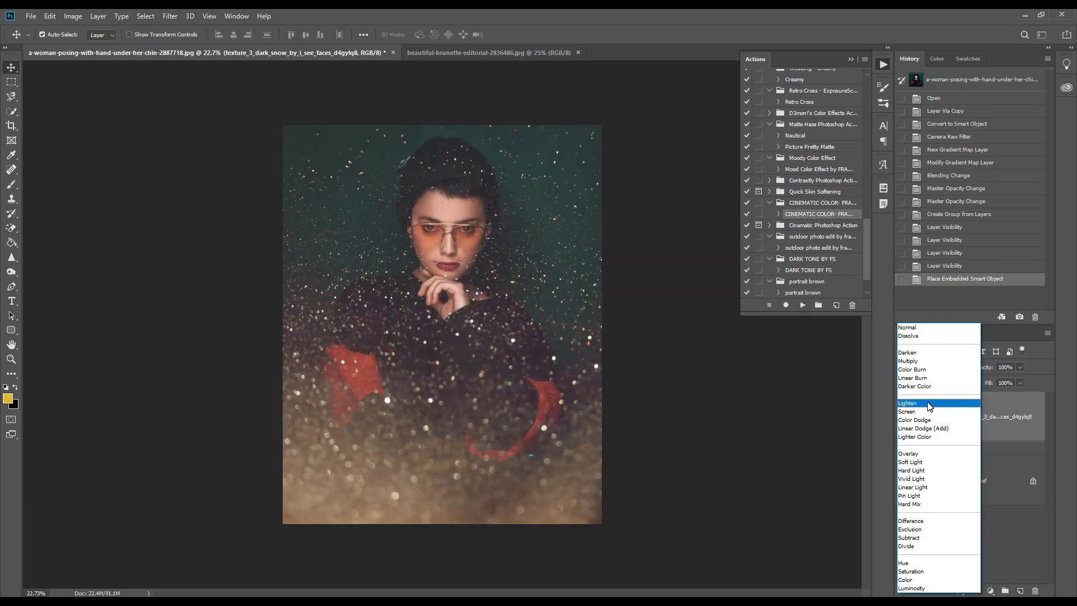
left_click(928, 403)
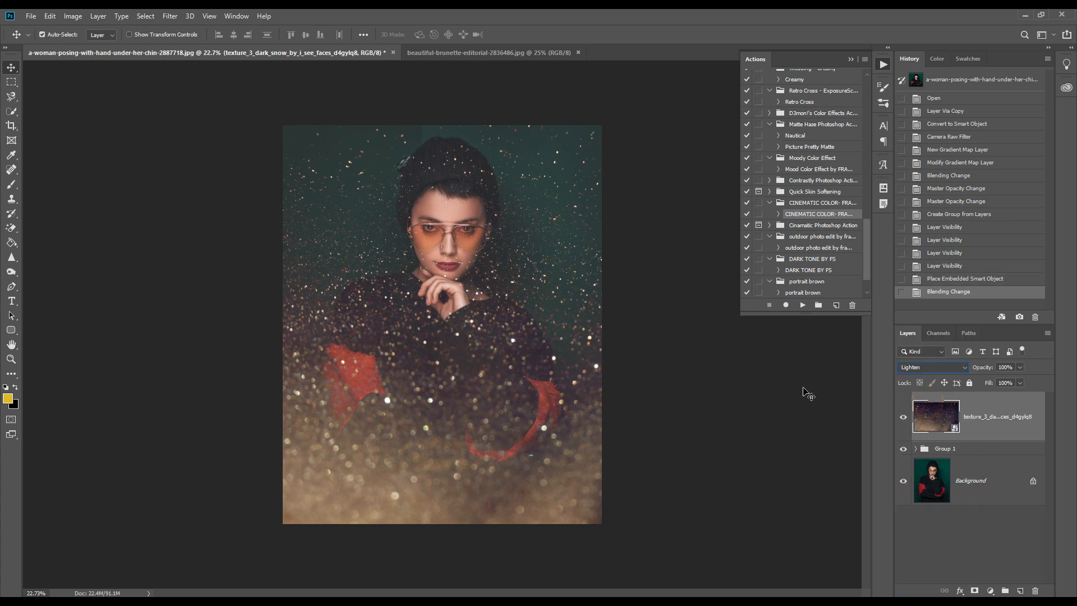
left_click(913, 368)
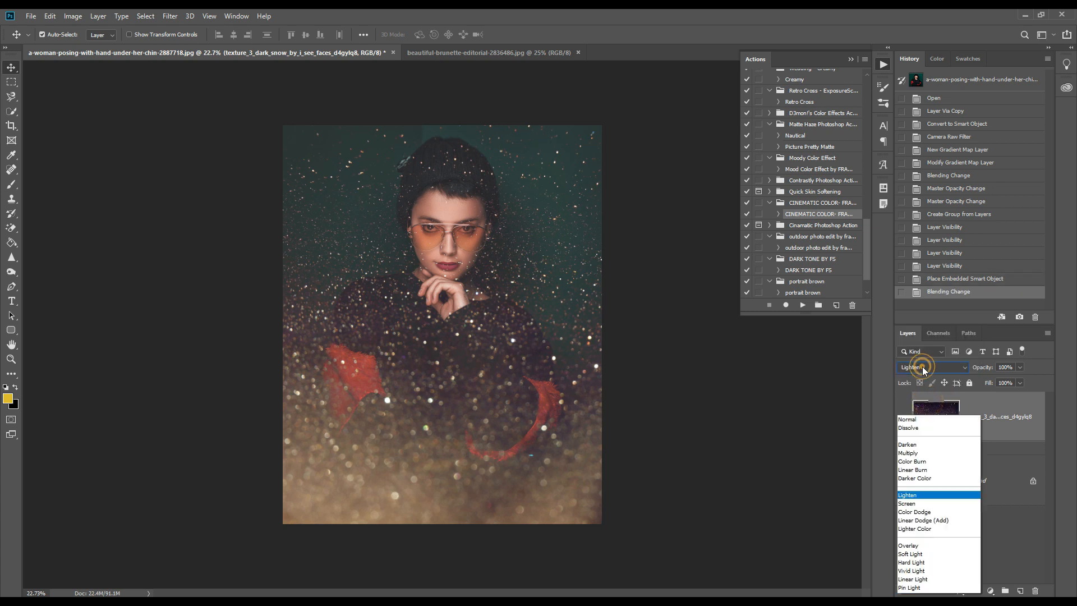
left_click(919, 412)
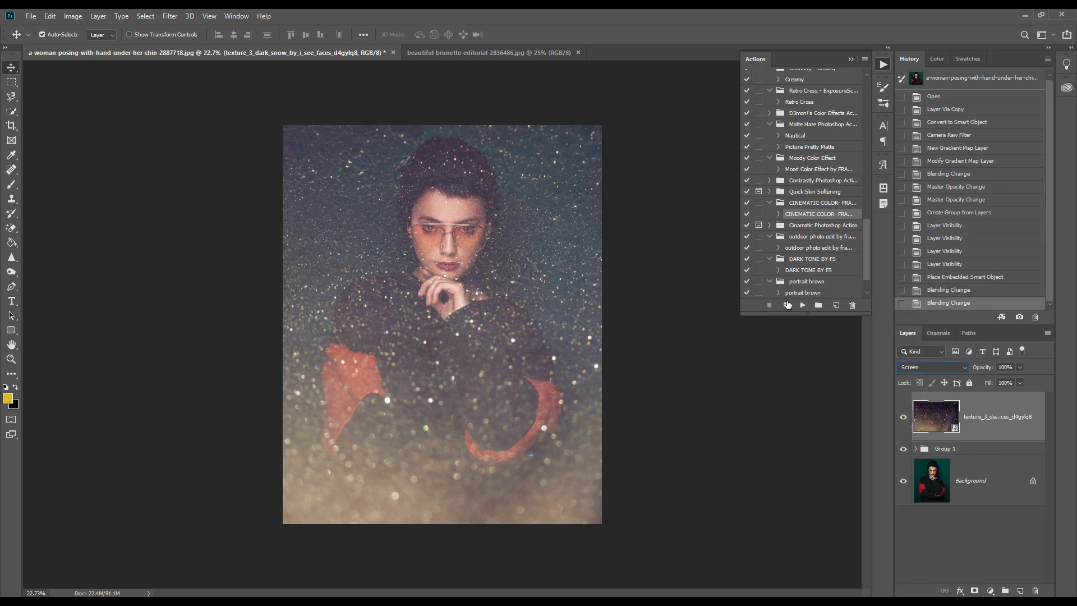
left_click(917, 363)
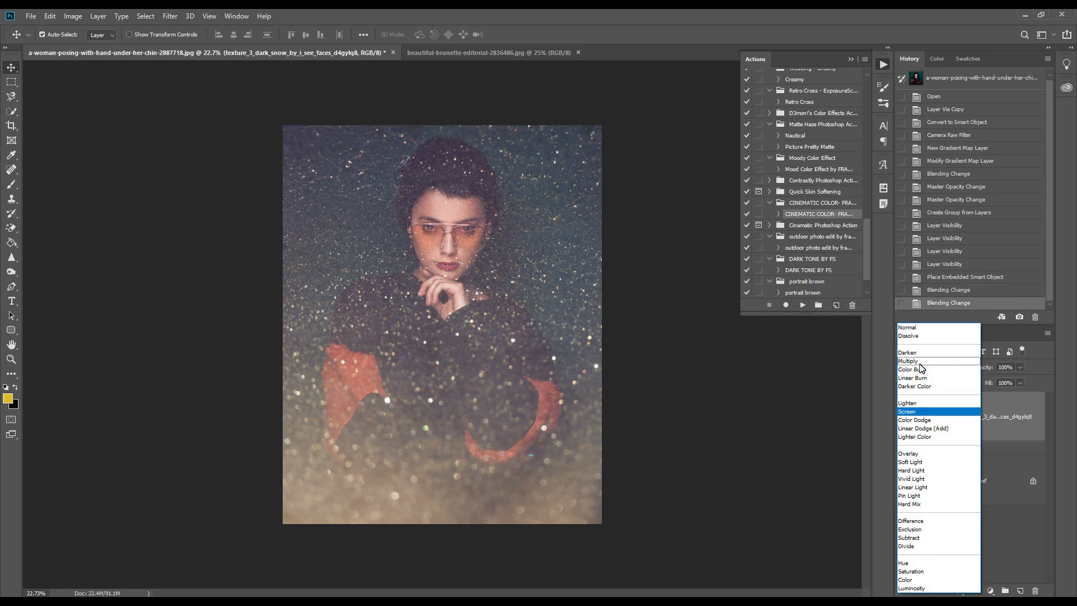
left_click(881, 360)
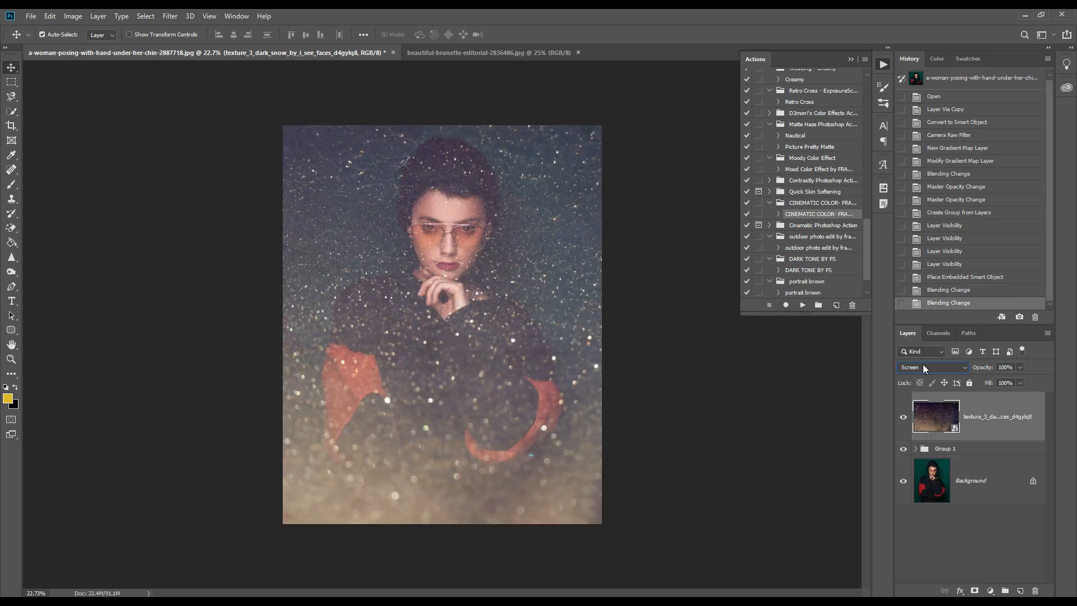
Lower the snow texture layer's opacity to 24% and set its blend mode to Lighten.
left_click(1019, 368)
left_click(981, 379)
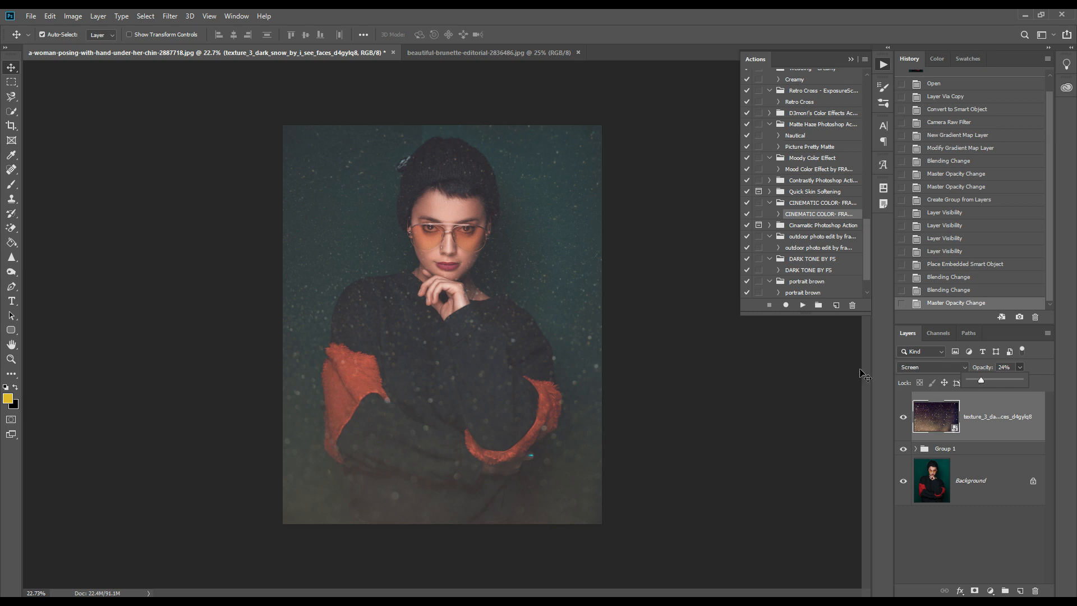
left_click(919, 367)
left_click(922, 404)
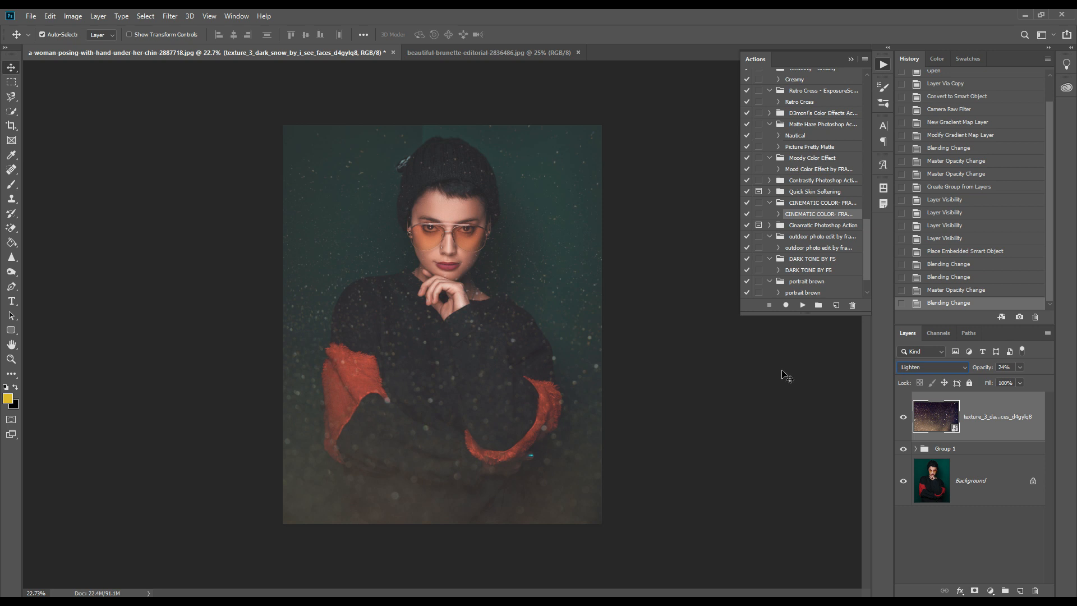
Compare the finished portrait with the original by toggling the visibility of all layers above the Background.
left_click(903, 483, "alt")
left_click(903, 482, "alt")
left_click(904, 482, "alt")
left_click(903, 482, "alt")
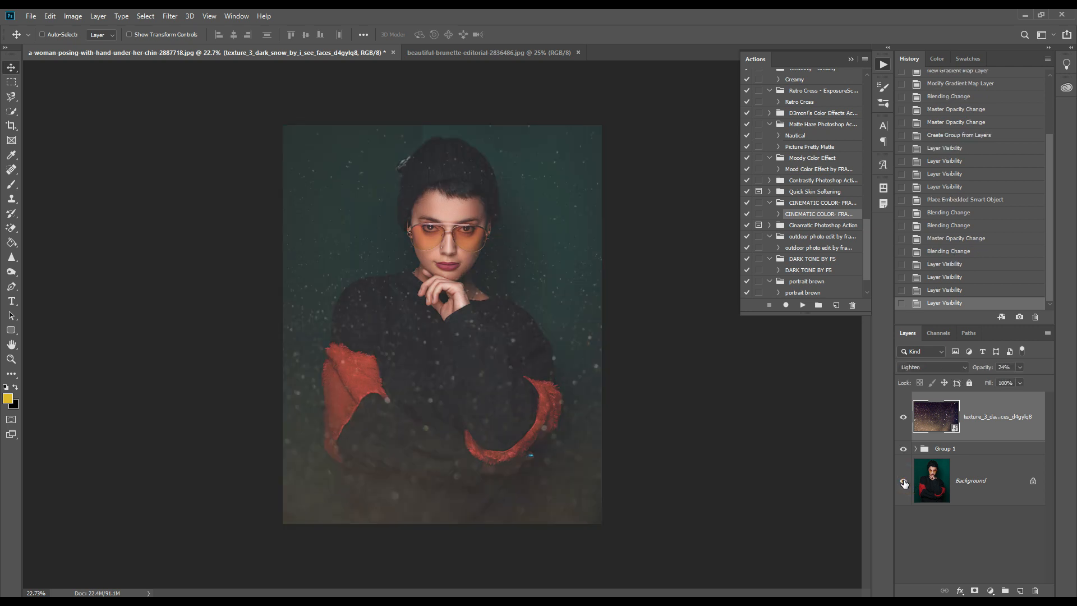
key("ctrl+plus")
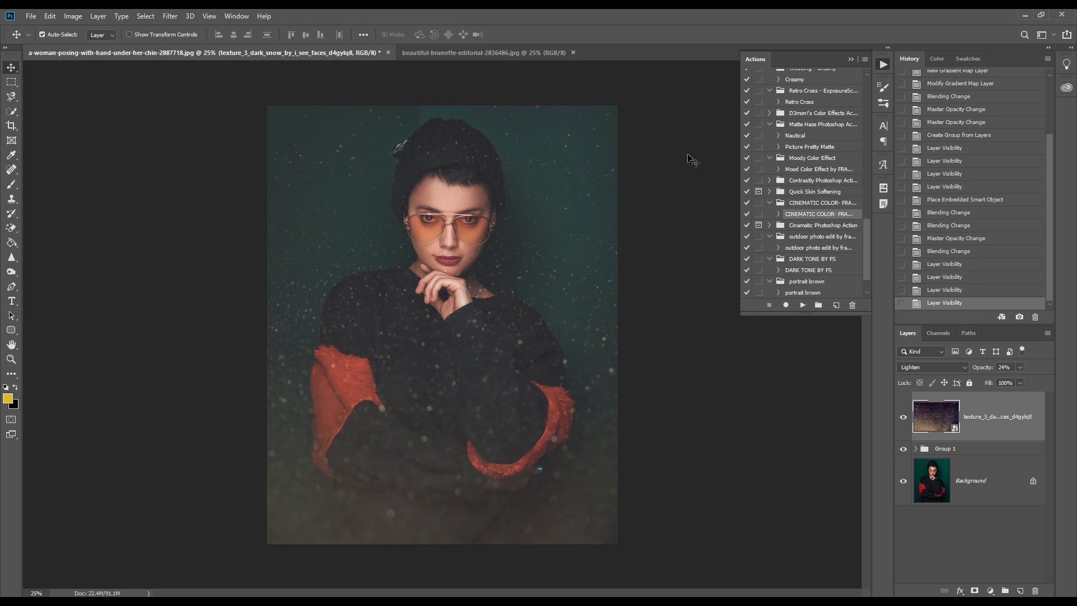
Run the CINEMATIC COLOR- FRAMING STORY action on the beautiful-brunette-editorial-2836486.jpg document.
left_click(499, 51)
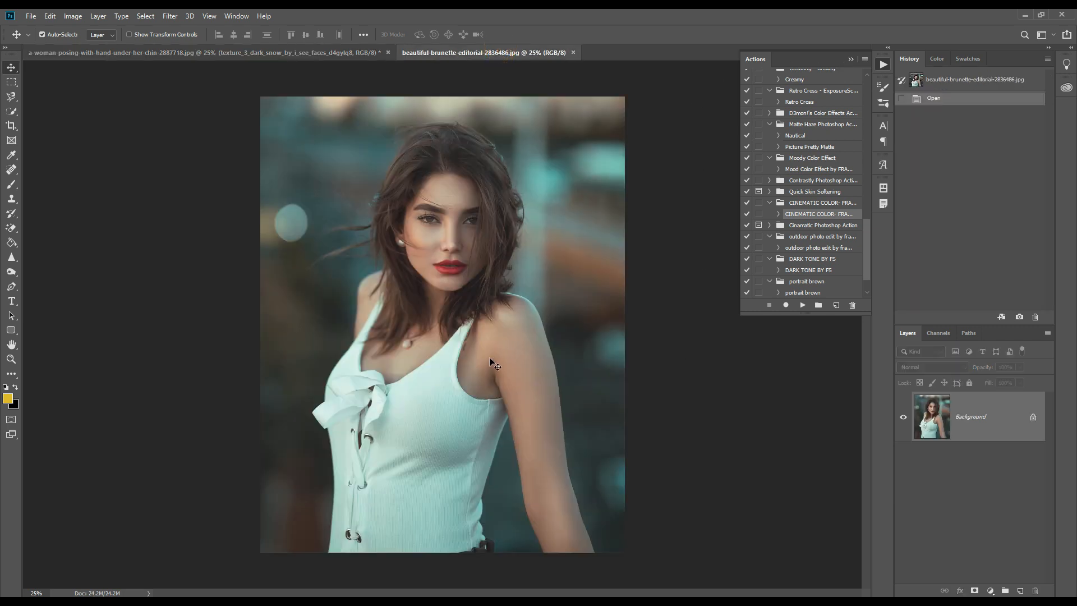
scroll(490, 359, "up", 1)
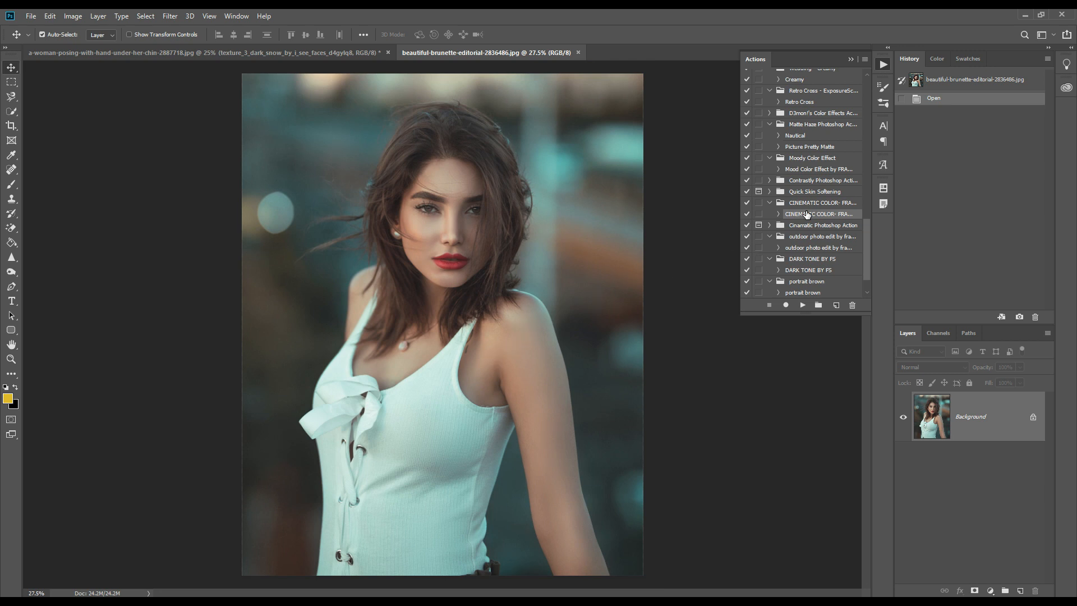
left_click(801, 305)
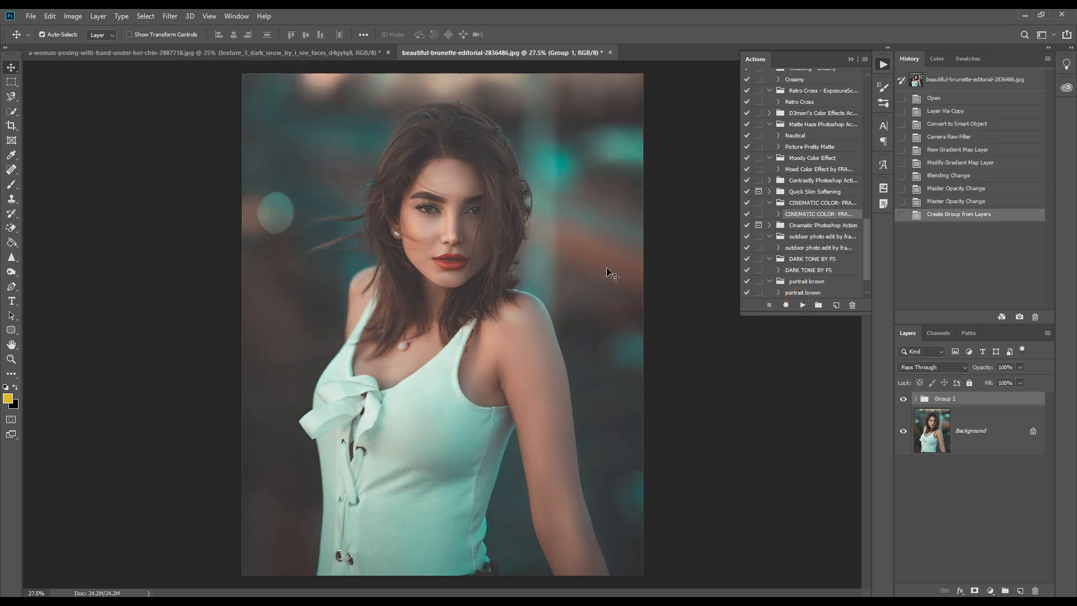
Compare the brunette portrait with and without the colour effect by toggling Group 1's visibility.
left_click(903, 399)
left_click(903, 399)
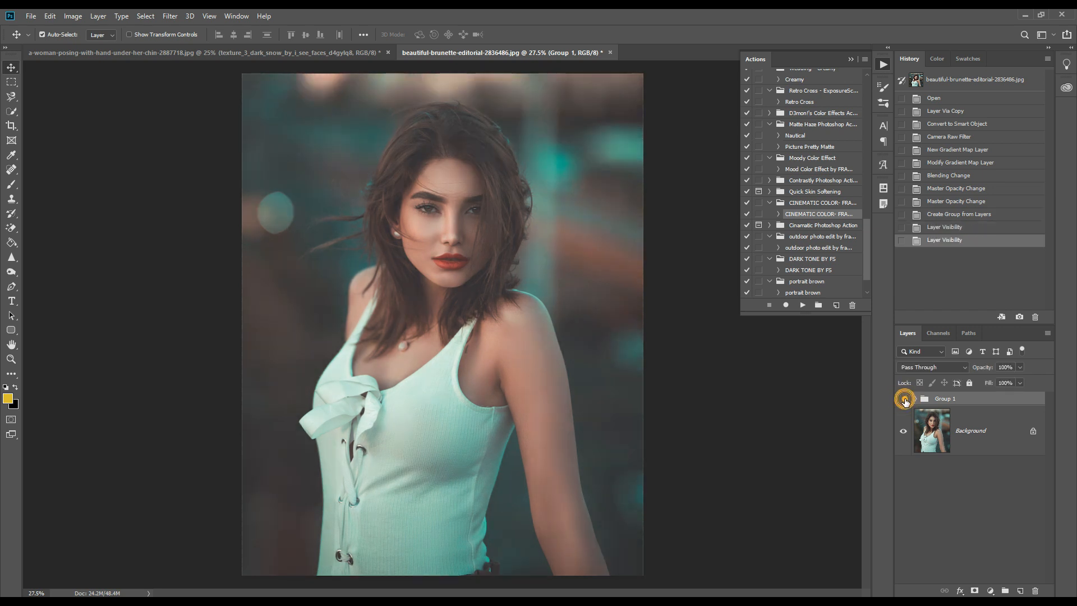
left_click(904, 399)
left_click(903, 399)
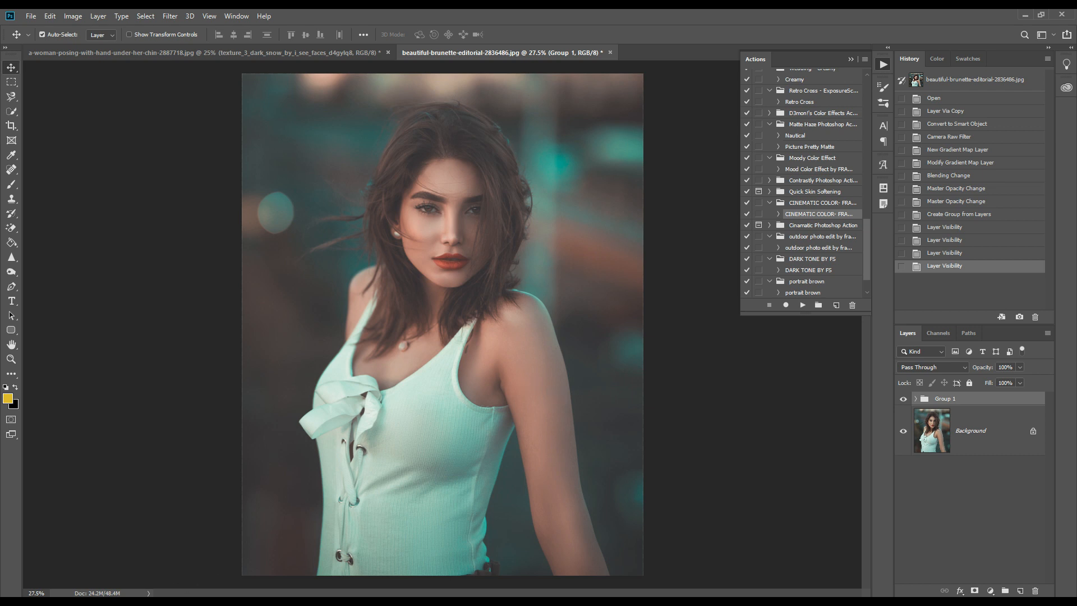
Place the snow texture from File Explorer over the brunette portrait, enlarged to cover it and rotated about a quarter turn clockwise.
left_click(129, 561)
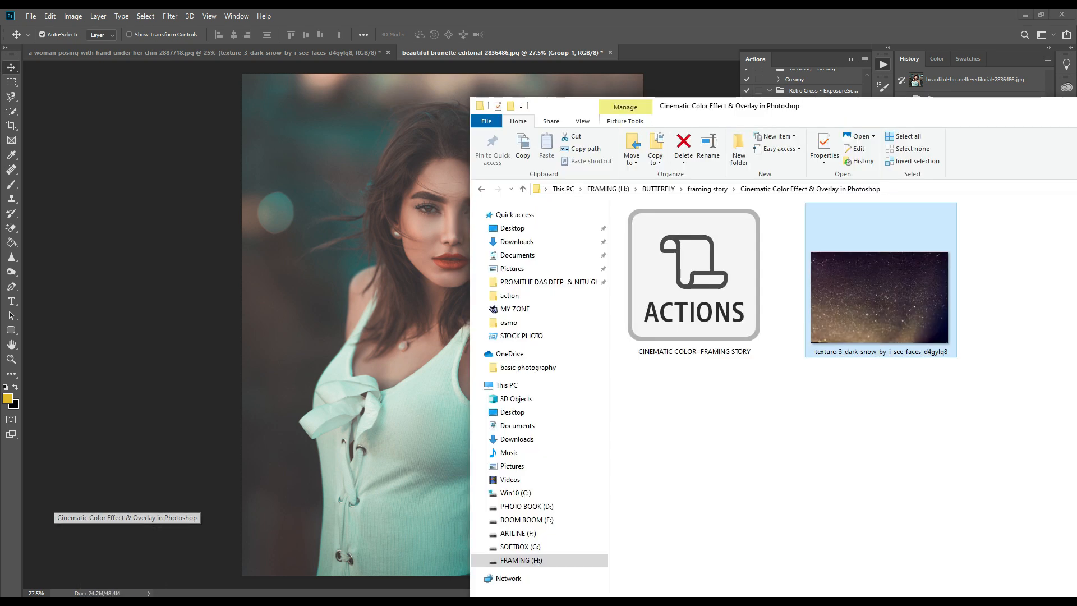
left_click_drag(836, 329, 393, 279)
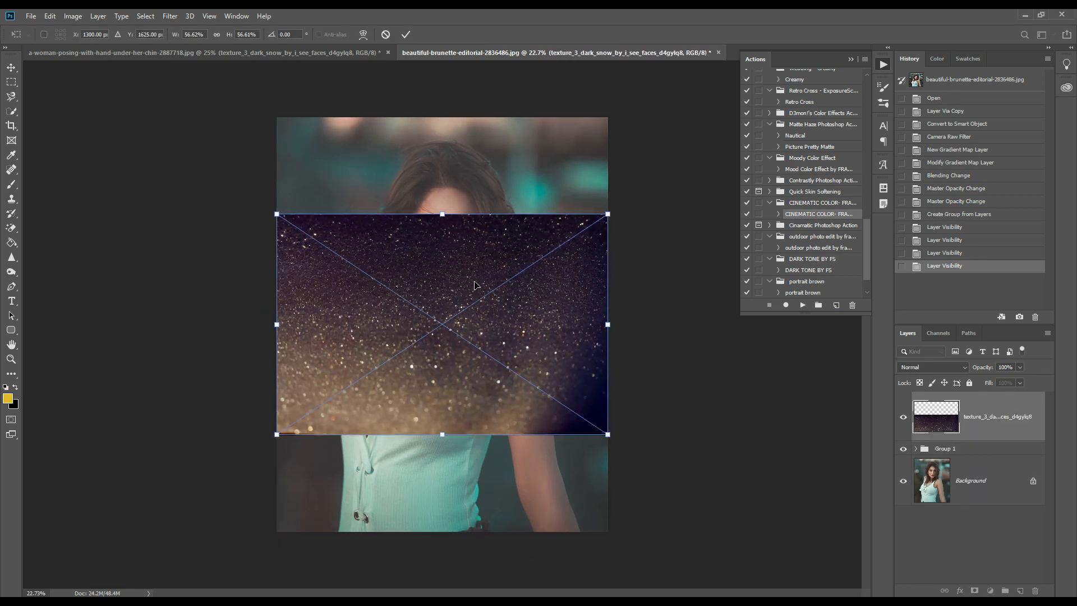
left_click_drag(442, 214, 443, 118)
left_click_drag(441, 434, 442, 531)
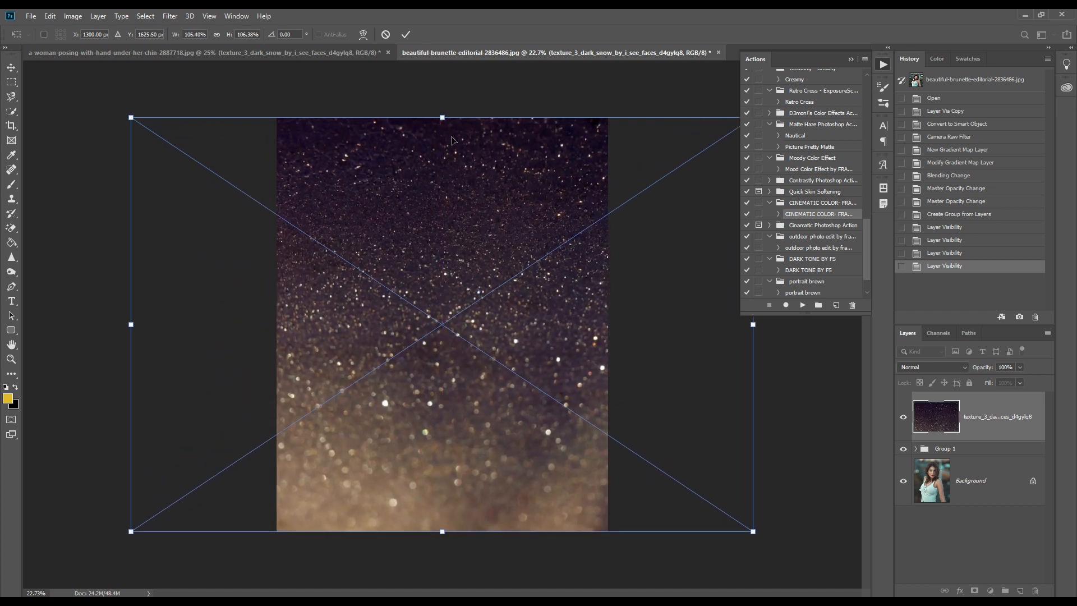
left_click_drag(446, 107, 572, 317)
left_click(406, 34)
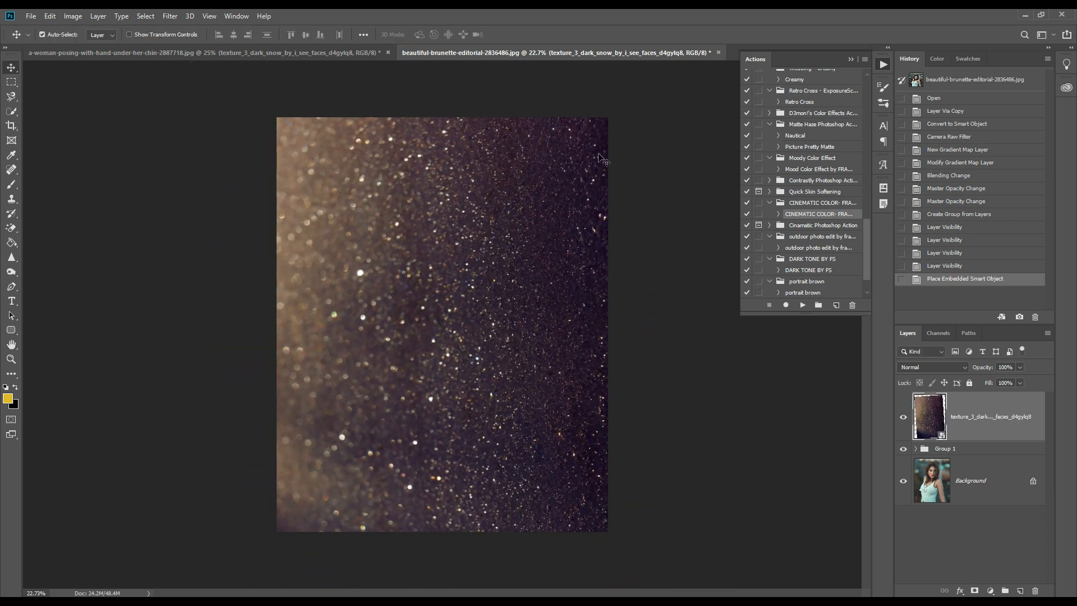
Blend the snow texture layer over the brunette portrait in Screen mode at 25% opacity.
left_click(937, 366)
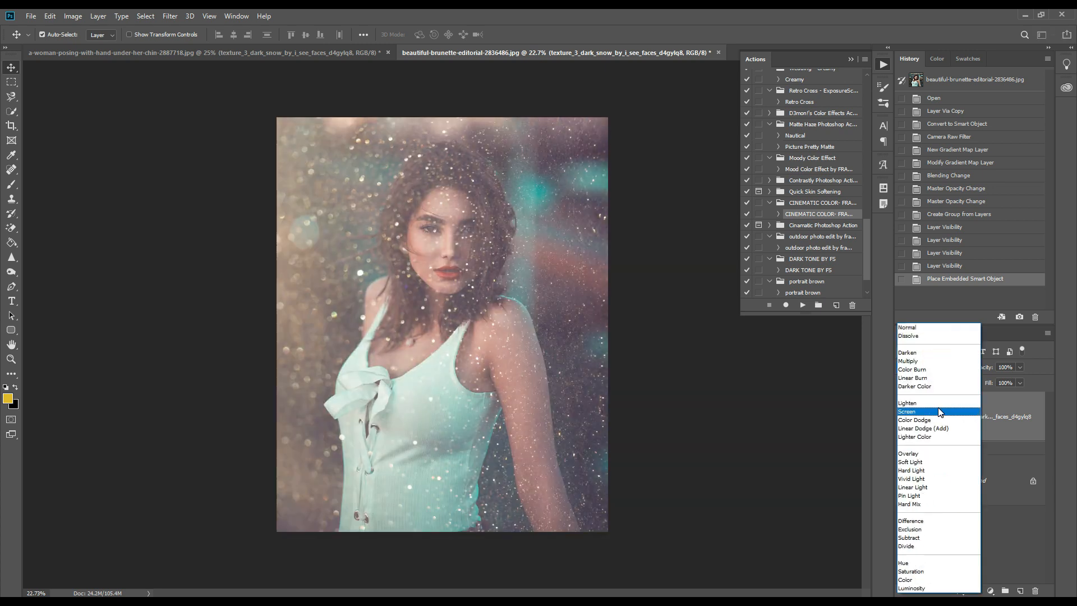
left_click(939, 412)
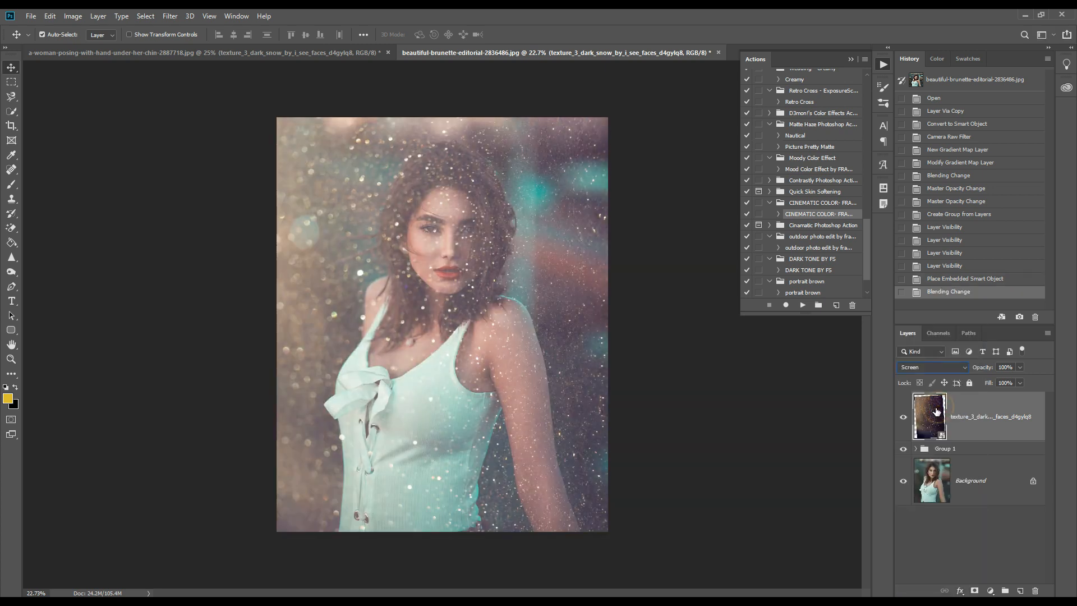
left_click(1020, 367)
left_click_drag(1023, 380, 986, 381)
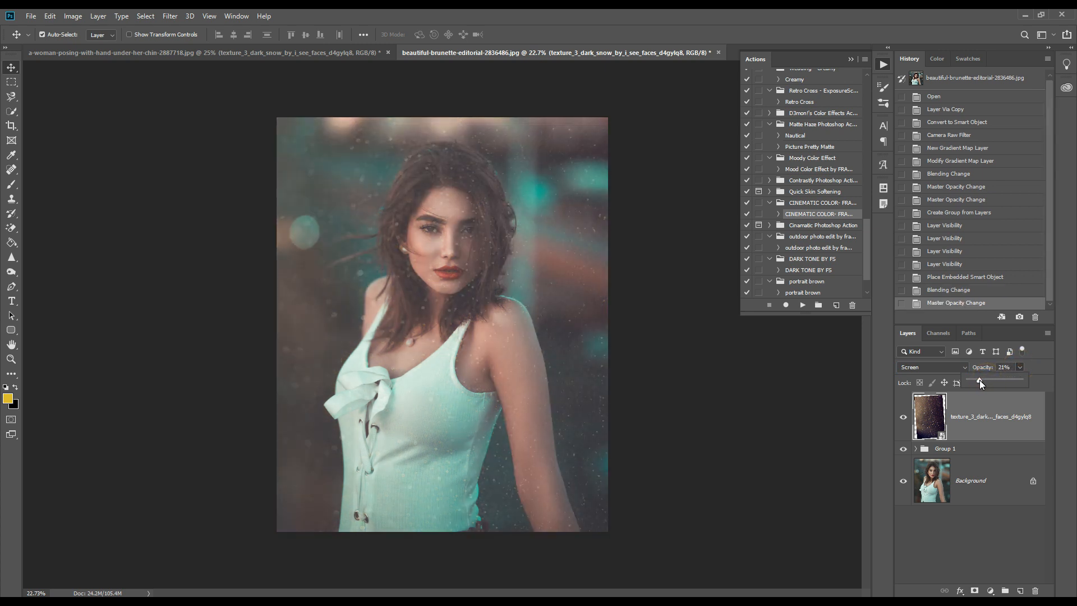
left_click(979, 380)
Rotate the snow texture about a quarter turn counterclockwise with Free Transform, to an angle of about 0.38°.
key("ctrl")
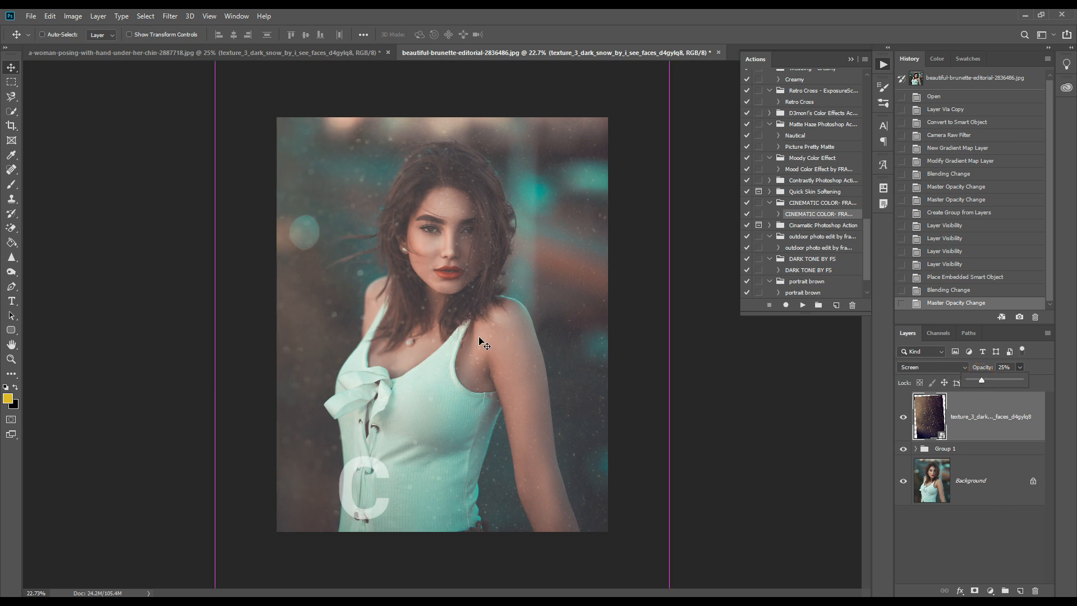
key("ctrl+t")
key("ctrl+0")
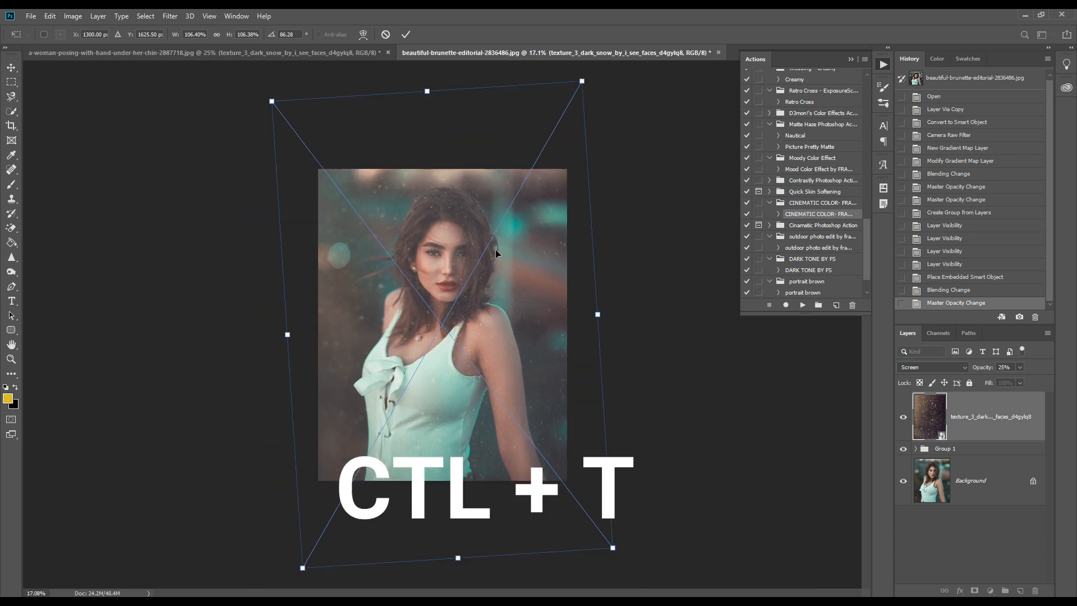
left_click_drag(605, 314, 445, 118)
left_click(405, 34)
Enlarge the snow texture slightly with Free Transform, to a scale of about 106.8%.
scroll(475, 344, "up", 2)
scroll(484, 336, "down", 1)
key("ctrl+t")
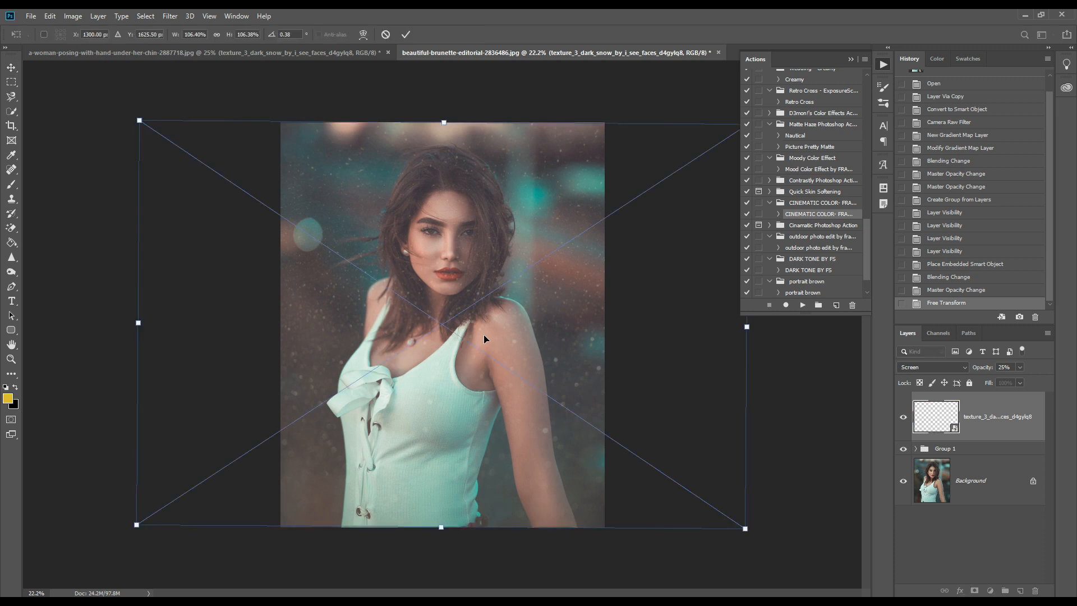
mouse_move(137, 324)
left_mouse_down()
mouse_move(212, 313)
mouse_move(134, 306)
left_mouse_up()
left_click(406, 35)
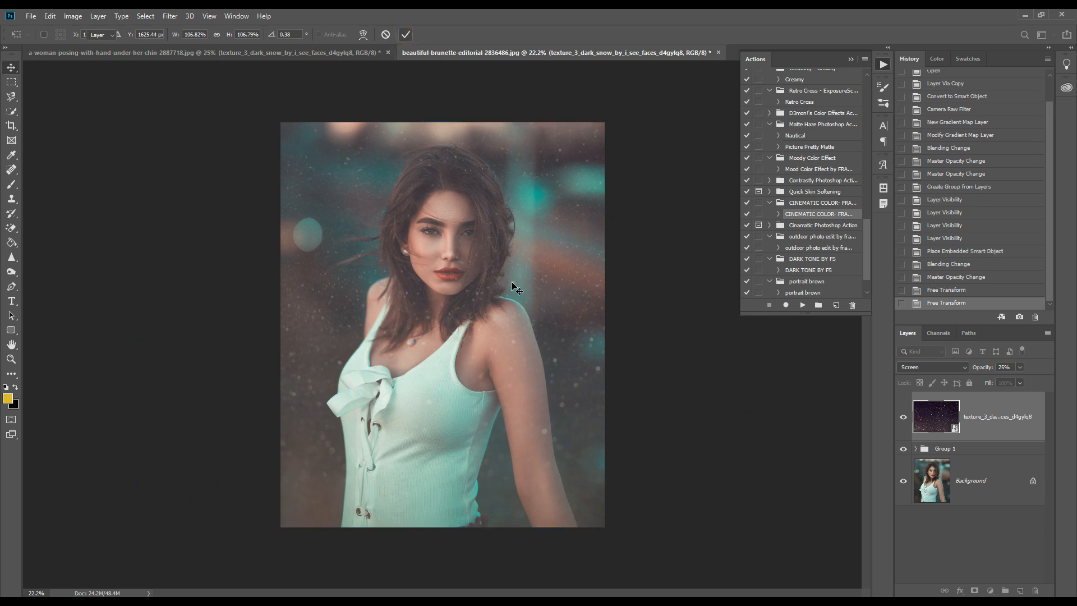
Change the snow texture layer's blend mode to Lighten and collapse the Actions panel.
left_click(931, 366)
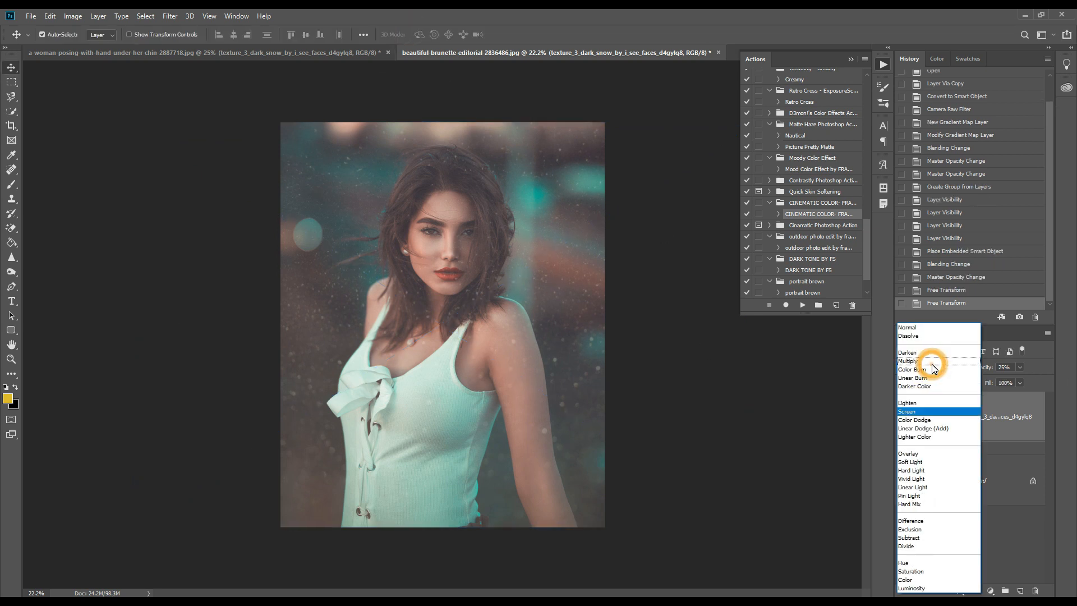
left_click(922, 403)
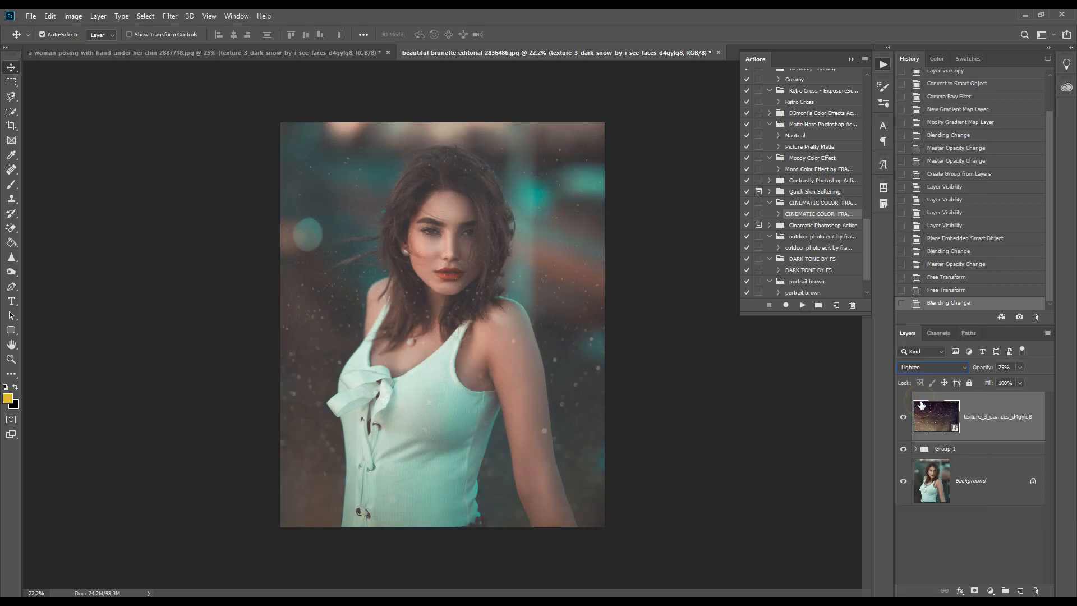
left_click(850, 60)
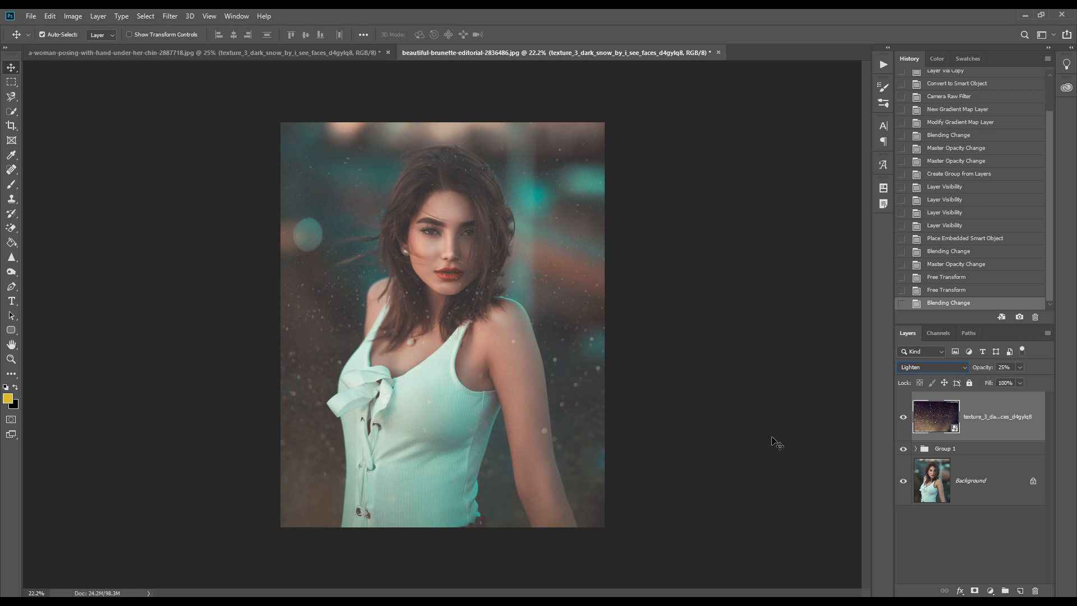
Compare the finished brunette portrait with the original by toggling all layers above the Background off and on twice.
left_click(903, 482, "alt")
left_click(904, 482, "alt")
left_click(903, 482, "alt")
left_click(903, 482, "alt")
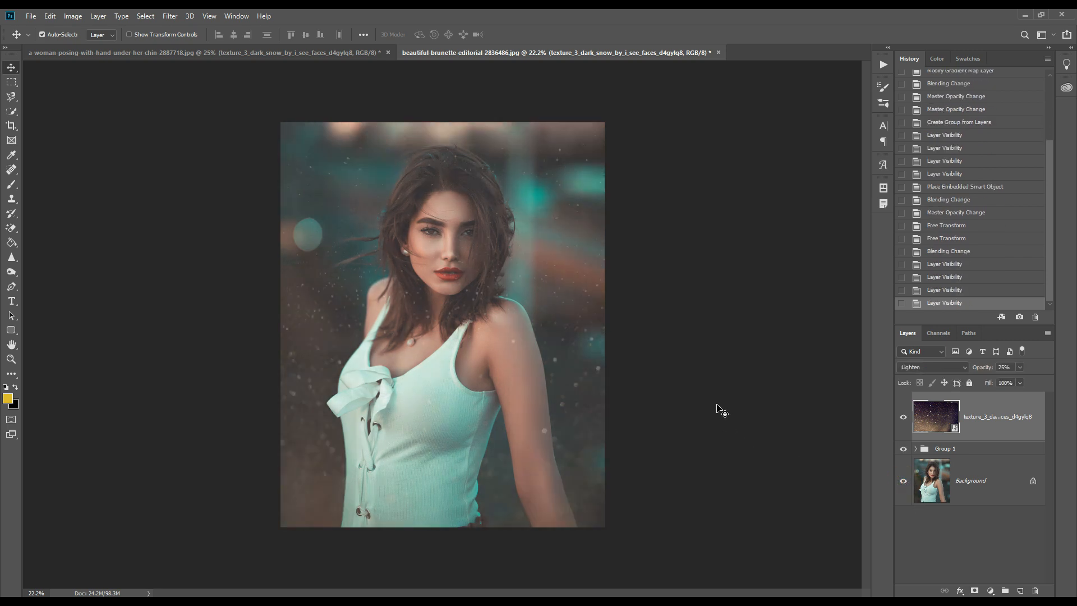